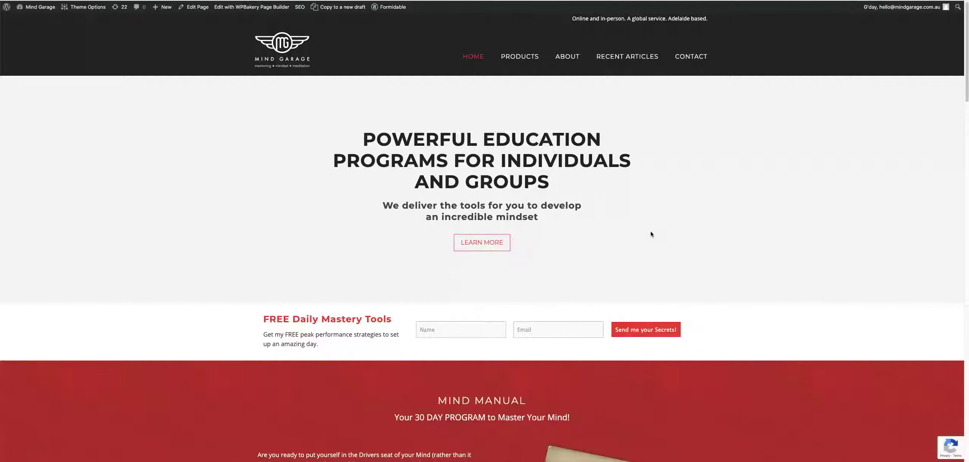
pyautogui.scroll(-2, 642, 241)
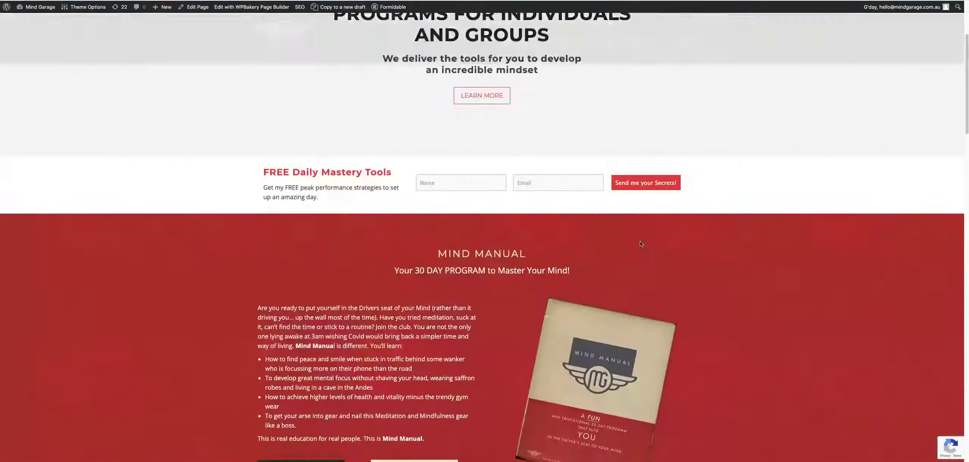
pyautogui.scroll(-3, 640, 241)
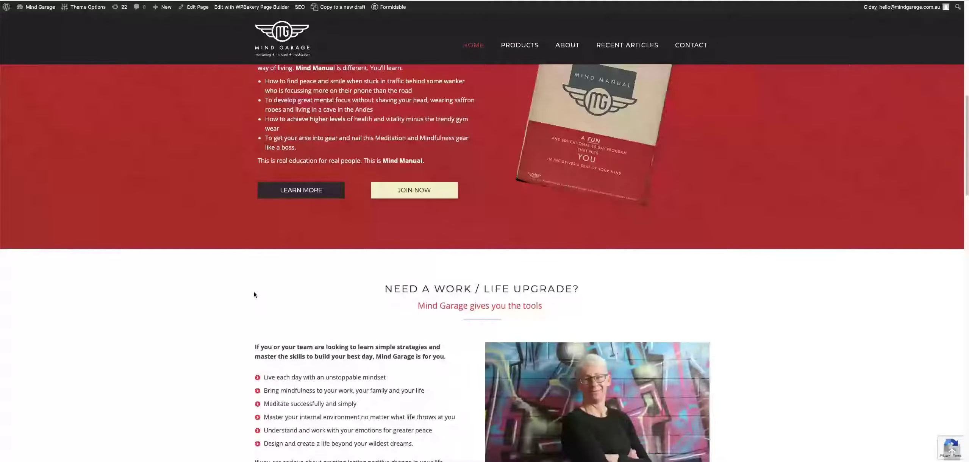
pyautogui.scroll(1, 252, 295)
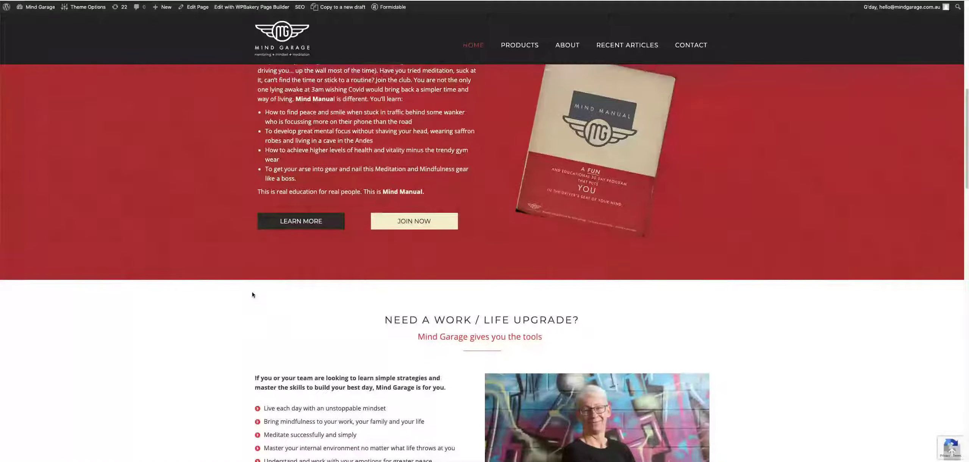
pyautogui.scroll(1, 250, 295)
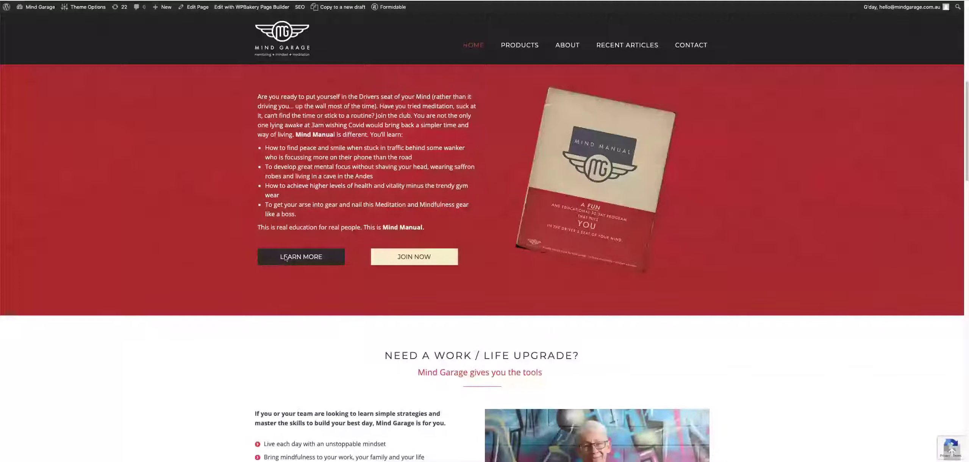
# Step: Open the Mind Manual program's details page from the home page's LEARN MORE button
pyautogui.click(316, 259)
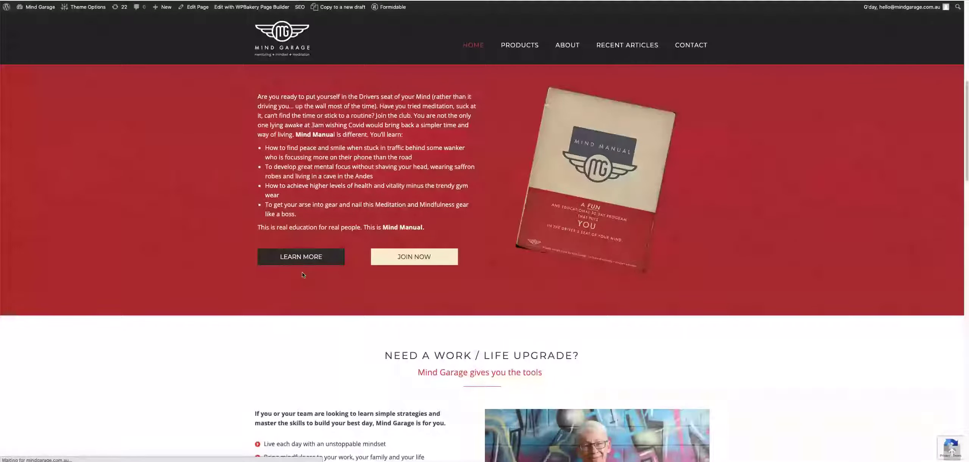
# Step: Follow the Mind Manual page's 'THIS IS ME! SIGN ME UP!' link to the Online Course checkout
pyautogui.click(316, 257)
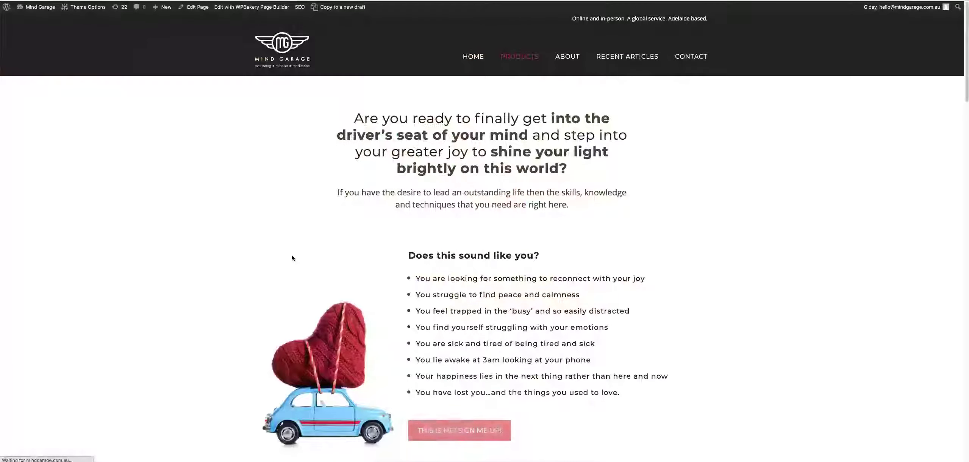
pyautogui.scroll(-2, 306, 262)
pyautogui.scroll(-1, 300, 265)
pyautogui.scroll(-3, 300, 267)
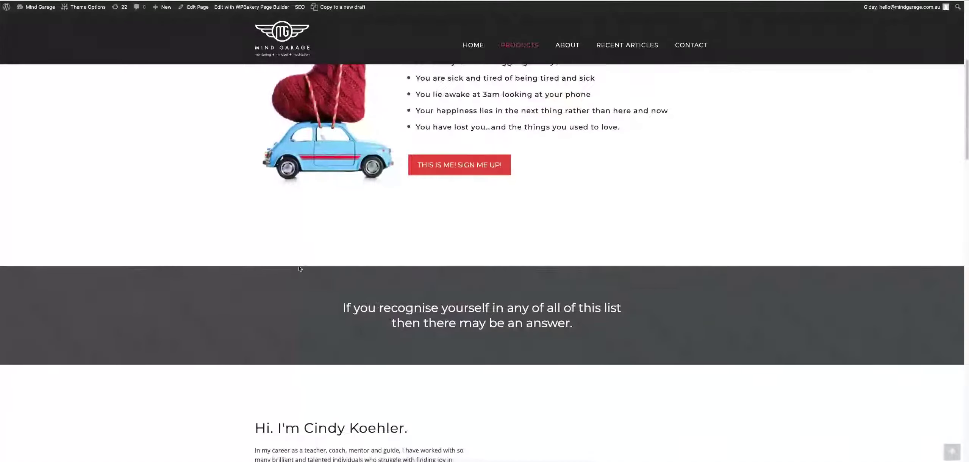
pyautogui.scroll(-5, 298, 268)
pyautogui.scroll(-6, 298, 269)
pyautogui.scroll(-4, 298, 269)
pyautogui.scroll(-2, 299, 268)
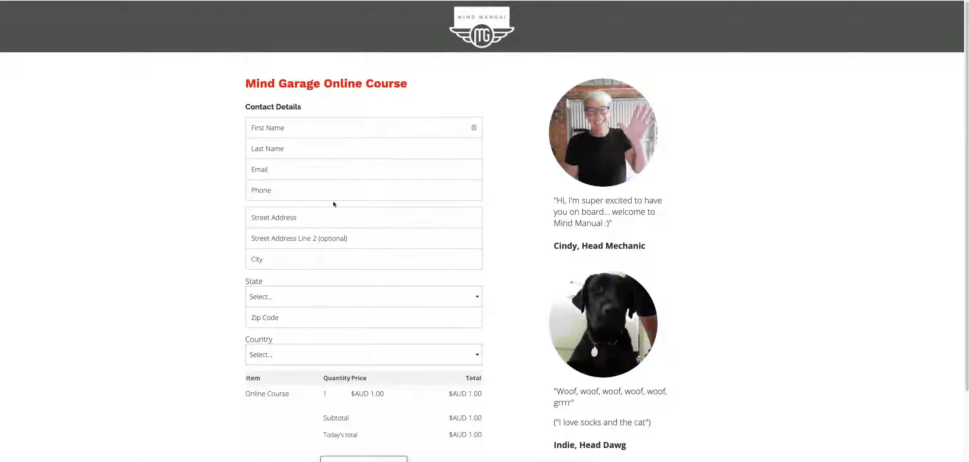
pyautogui.scroll(-2, 387, 207)
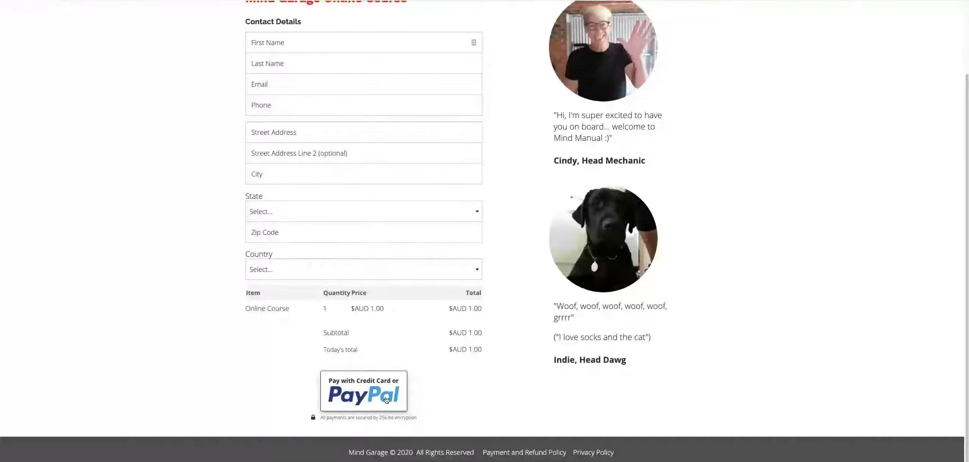
pyautogui.scroll(2, 479, 403)
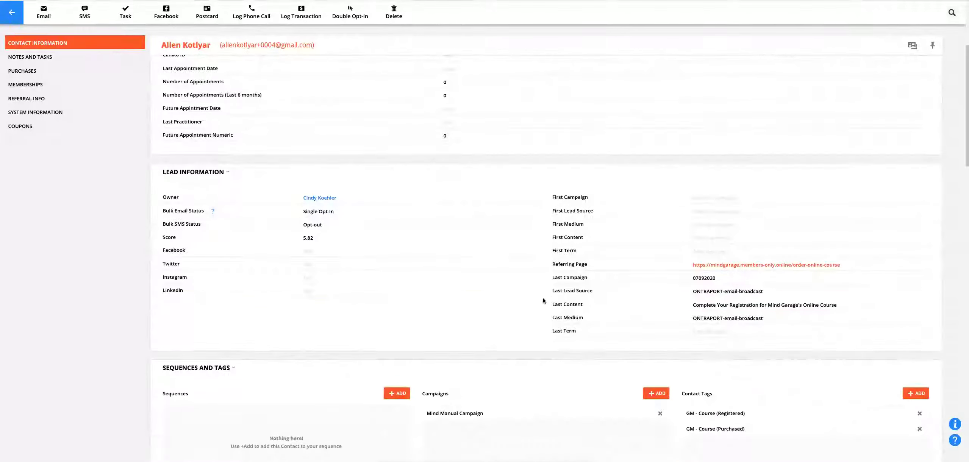
pyautogui.scroll(-1, 564, 309)
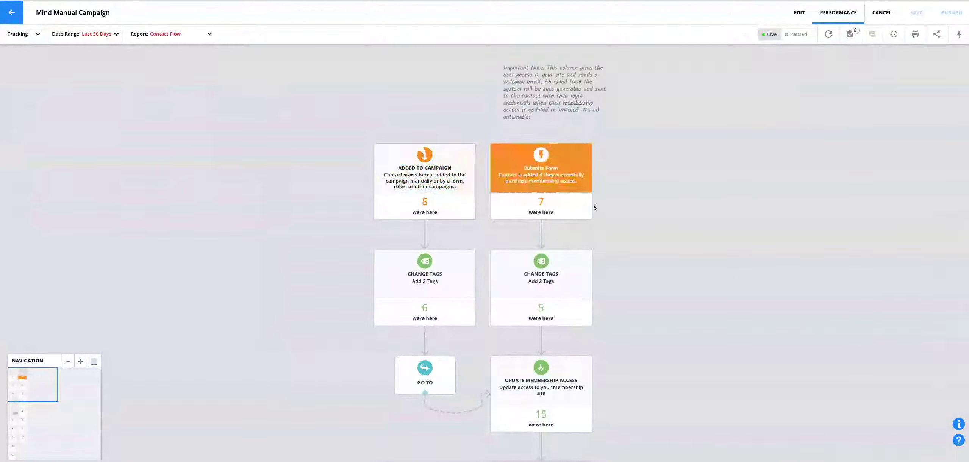
pyautogui.scroll(-2, 619, 224)
pyautogui.scroll(-1, 620, 227)
pyautogui.scroll(-1, 619, 227)
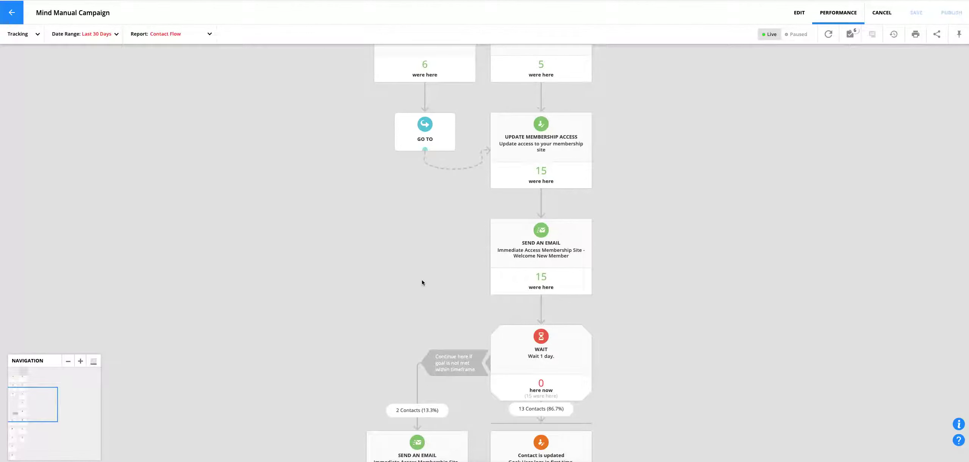
pyautogui.scroll(-2, 470, 281)
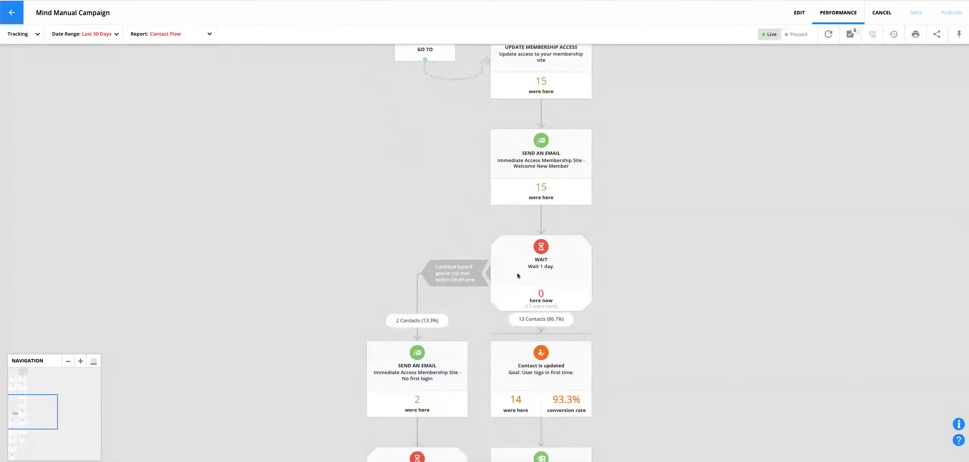
pyautogui.scroll(-1, 355, 420)
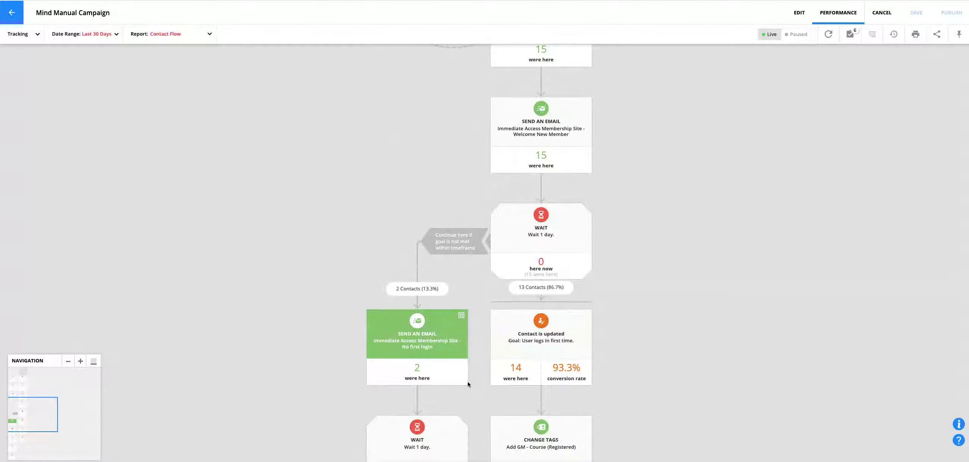
pyautogui.scroll(-2, 467, 383)
pyautogui.scroll(-1, 447, 379)
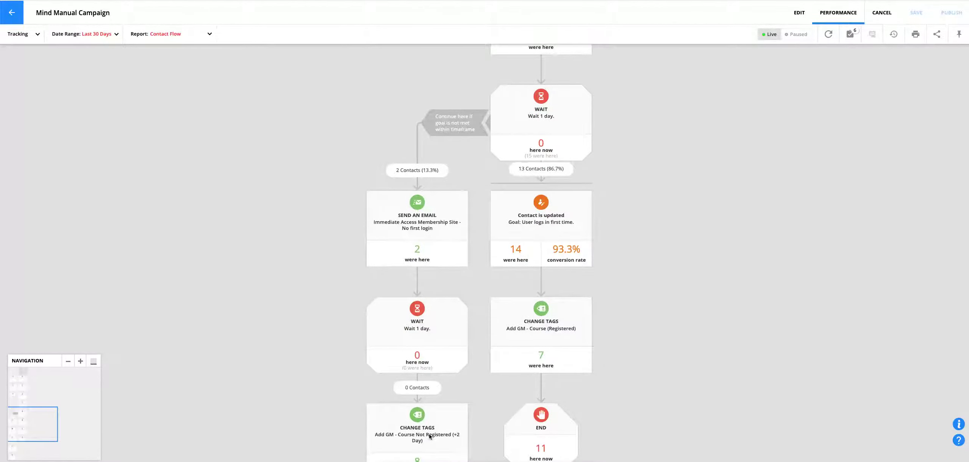
pyautogui.scroll(-3, 428, 424)
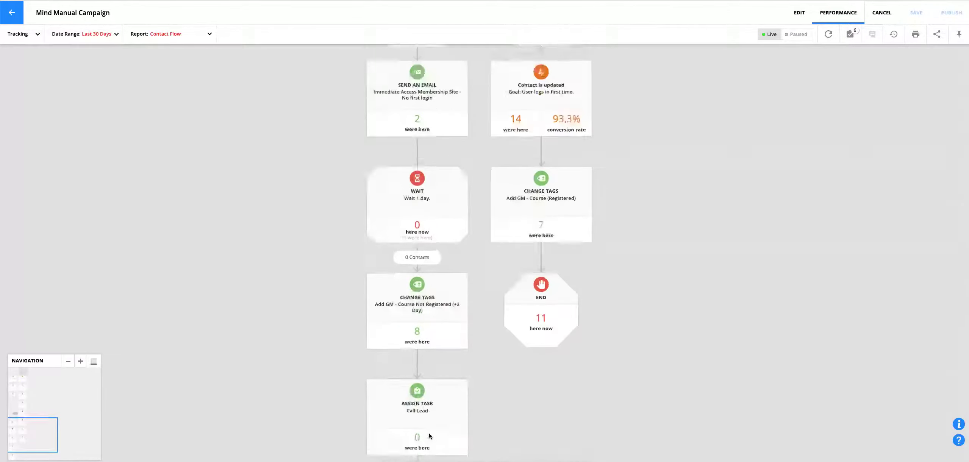
pyautogui.scroll(-2, 421, 397)
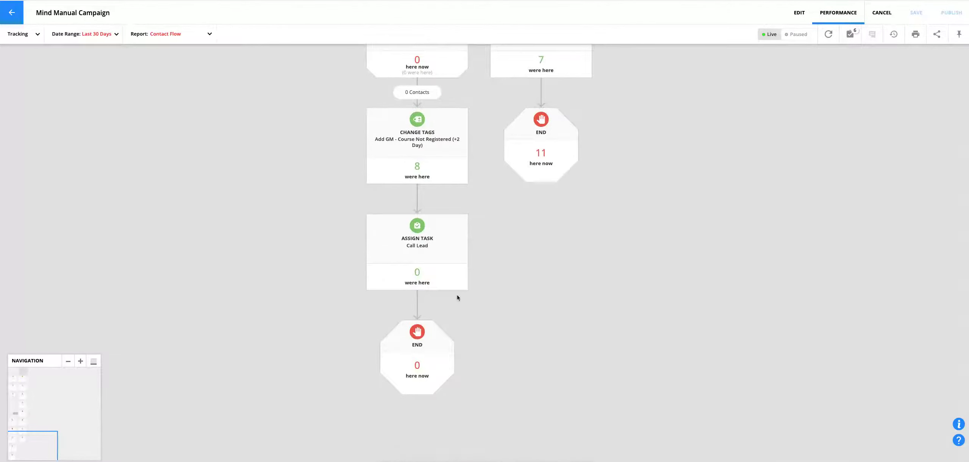
pyautogui.scroll(3, 423, 256)
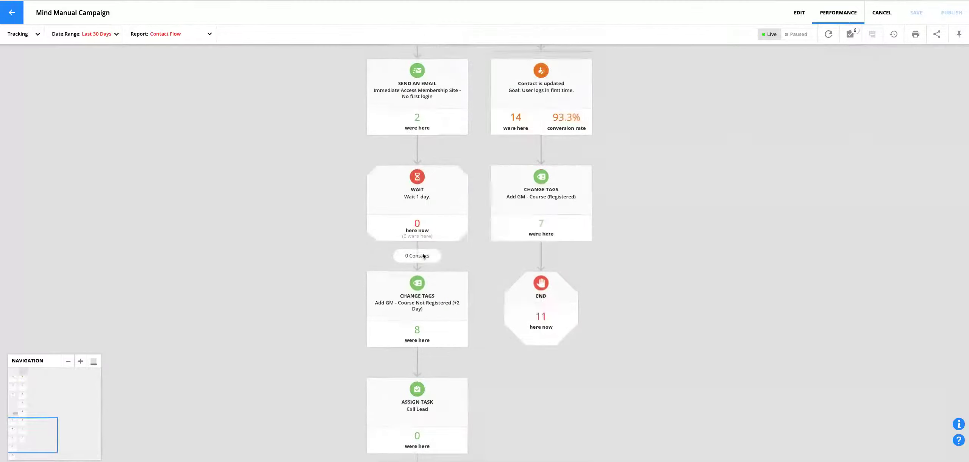
pyautogui.scroll(1, 425, 256)
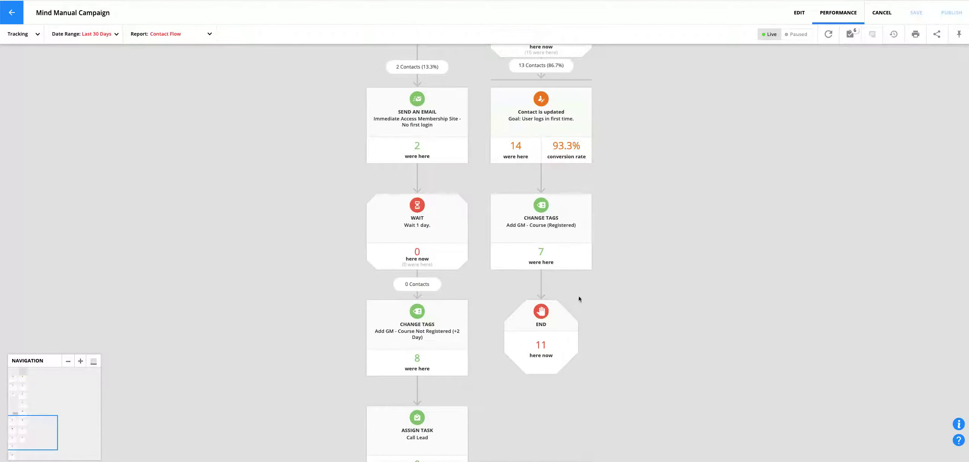
pyautogui.scroll(5, 575, 306)
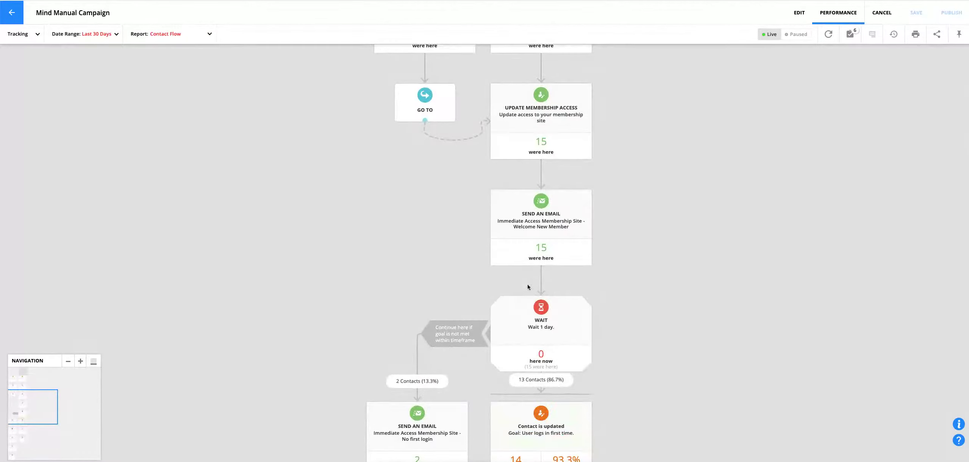
pyautogui.scroll(1, 531, 275)
pyautogui.scroll(3, 530, 275)
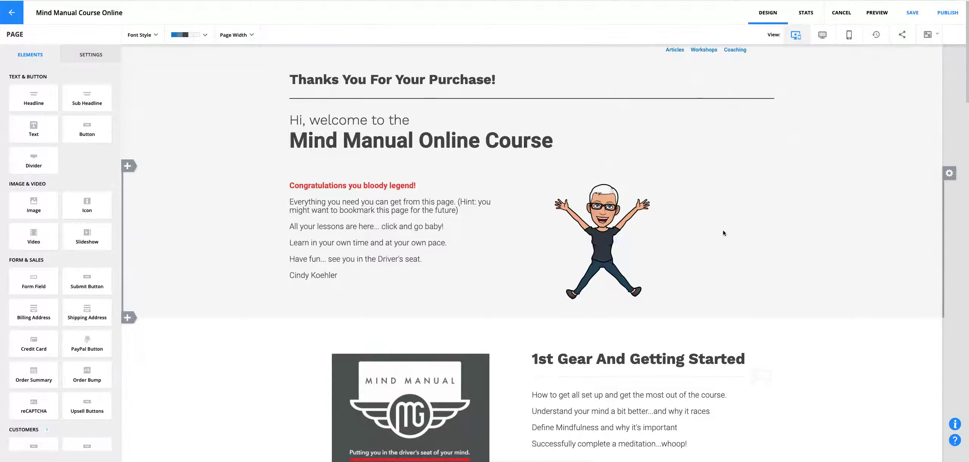
pyautogui.moveTo(530, 181)
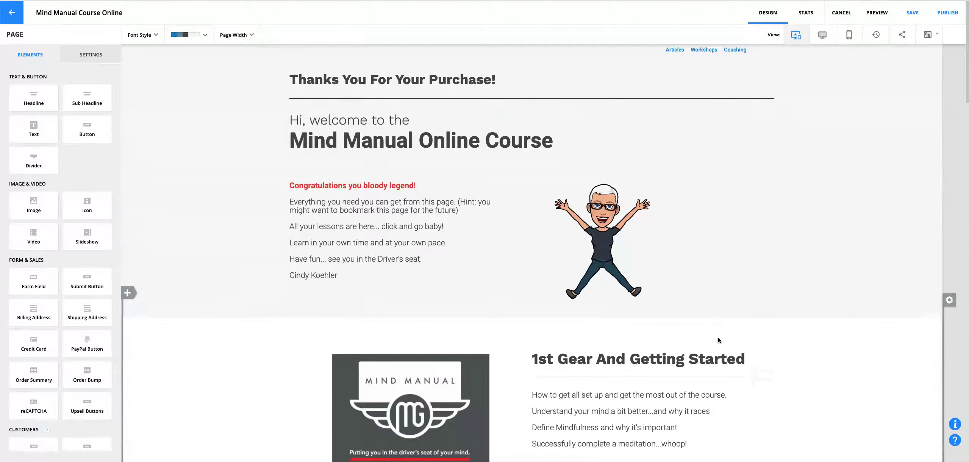
pyautogui.scroll(-1, 717, 339)
pyautogui.scroll(-1, 718, 341)
pyautogui.scroll(-1, 718, 341)
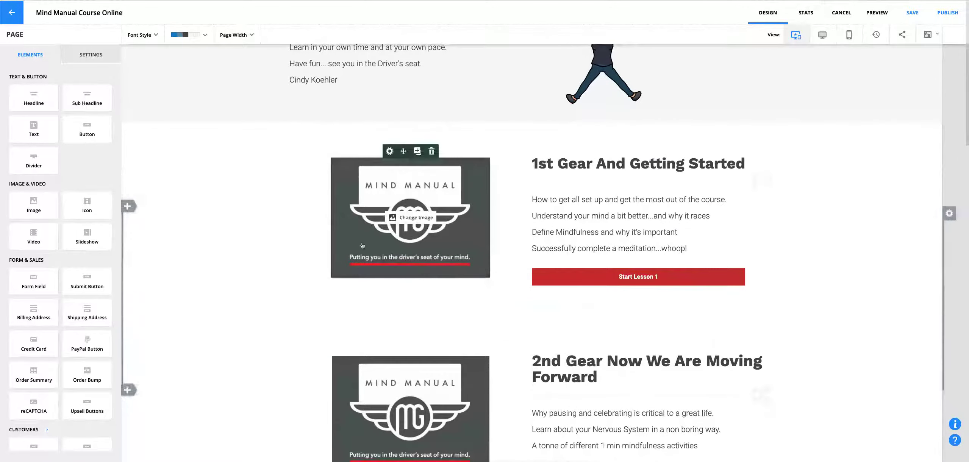
pyautogui.scroll(-2, 409, 235)
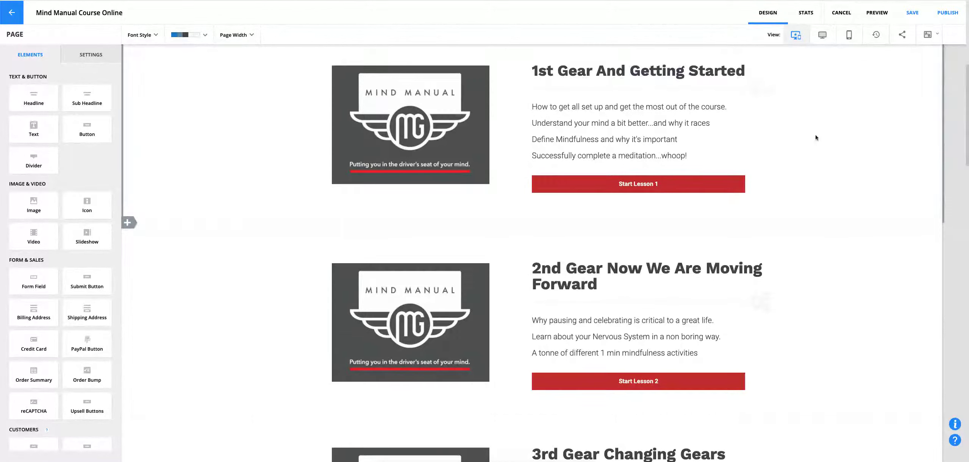
pyautogui.scroll(-1, 858, 166)
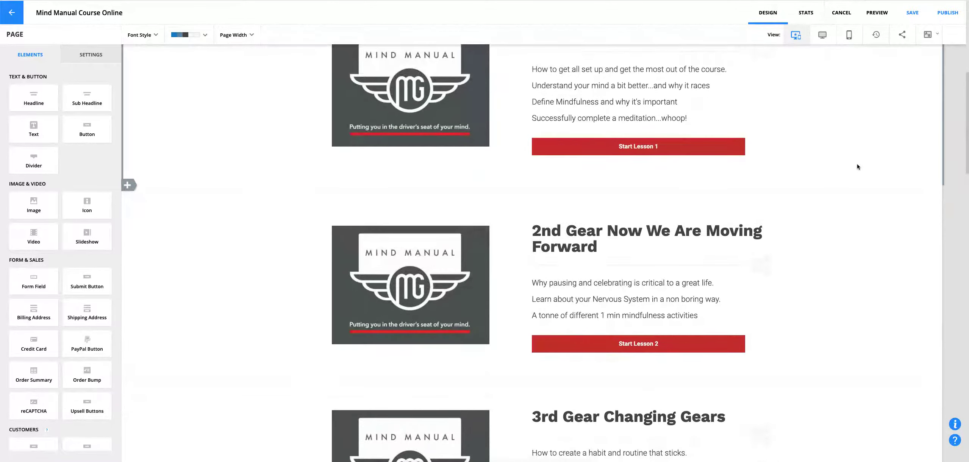
pyautogui.scroll(-1, 857, 166)
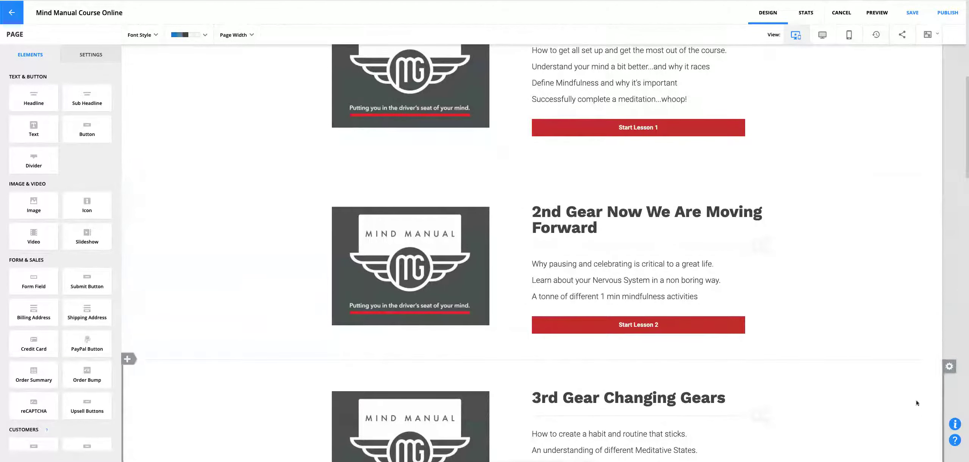
pyautogui.scroll(-1, 841, 286)
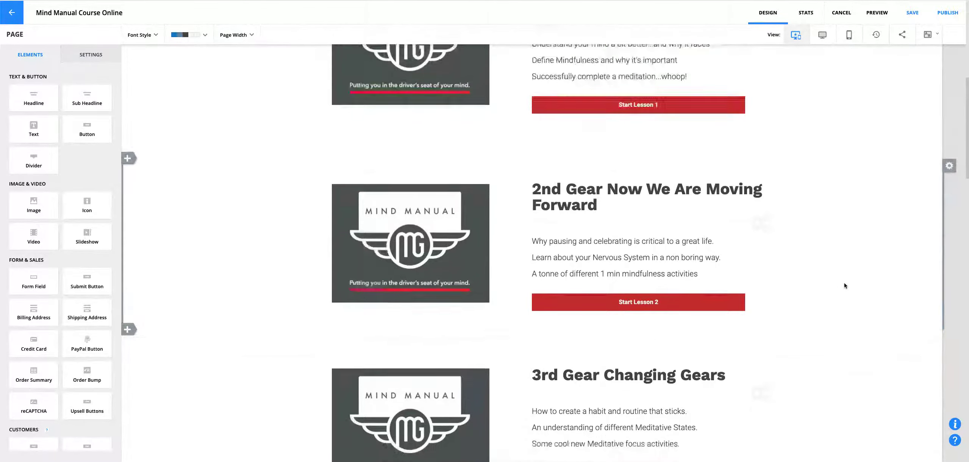
pyautogui.scroll(-2, 842, 286)
pyautogui.scroll(-2, 842, 288)
pyautogui.scroll(-2, 843, 289)
pyautogui.scroll(-3, 843, 288)
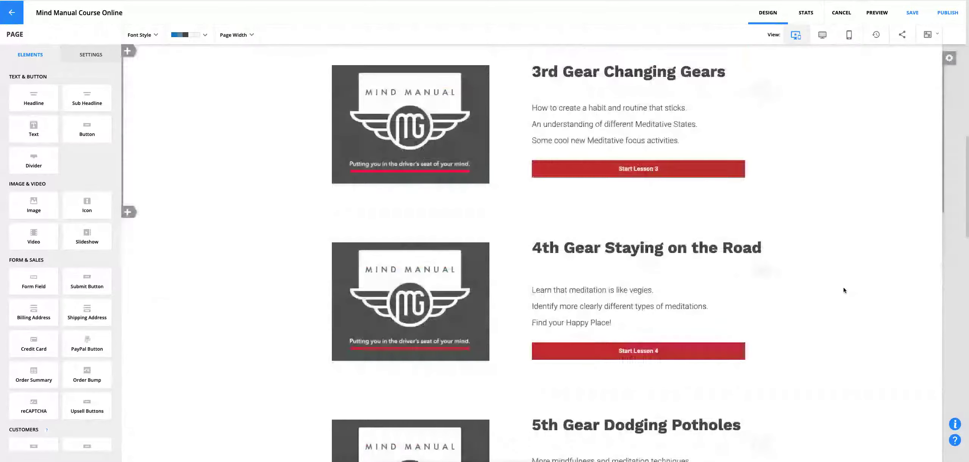
pyautogui.scroll(-1, 832, 283)
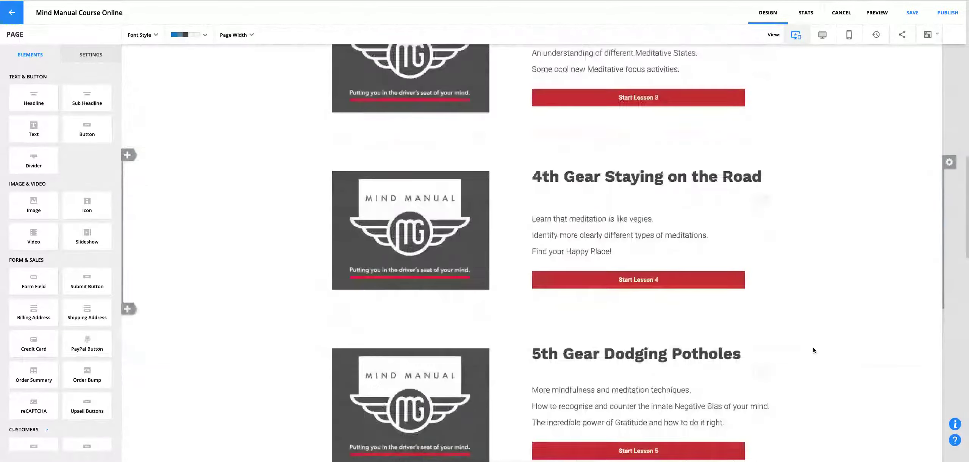
pyautogui.scroll(-1, 813, 350)
pyautogui.scroll(-5, 818, 318)
pyautogui.scroll(-1, 820, 338)
pyautogui.scroll(-2, 820, 339)
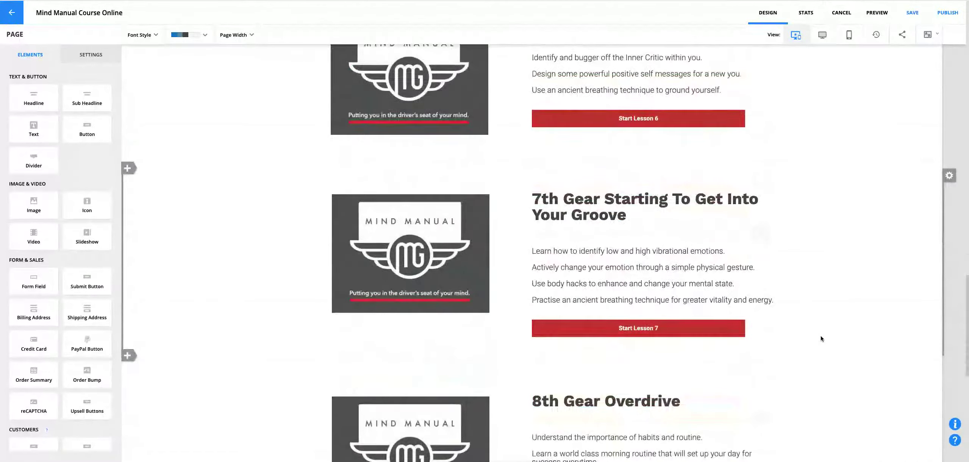
pyautogui.scroll(-2, 820, 338)
pyautogui.scroll(-2, 821, 338)
pyautogui.scroll(-1, 824, 337)
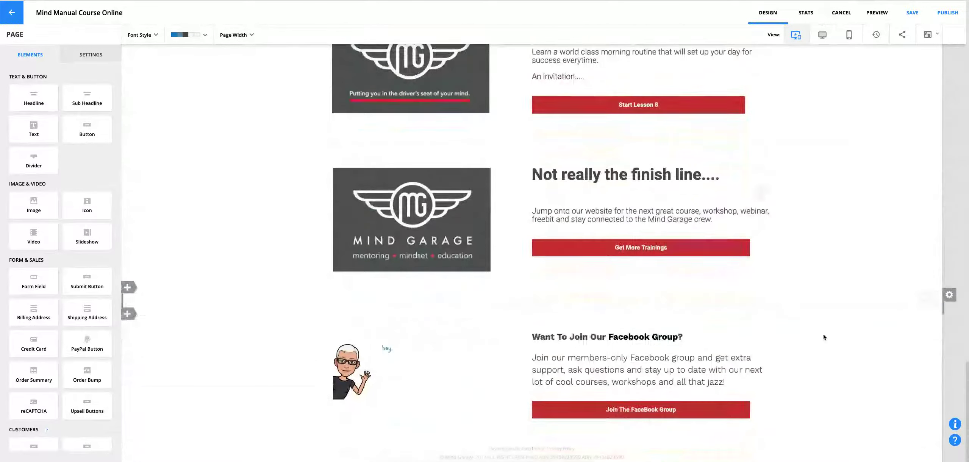
pyautogui.moveTo(641, 409)
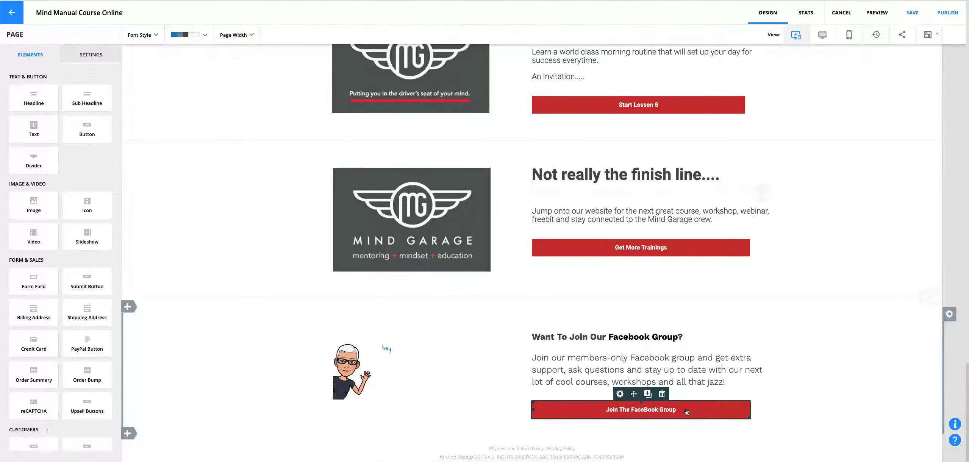
pyautogui.scroll(1, 881, 319)
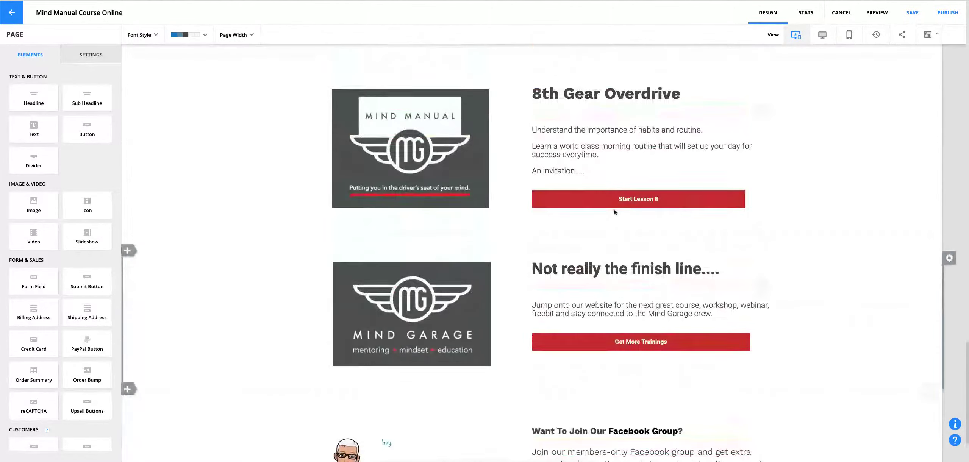
pyautogui.scroll(1, 757, 228)
pyautogui.scroll(2, 692, 165)
pyautogui.scroll(6, 692, 165)
pyautogui.scroll(10, 692, 164)
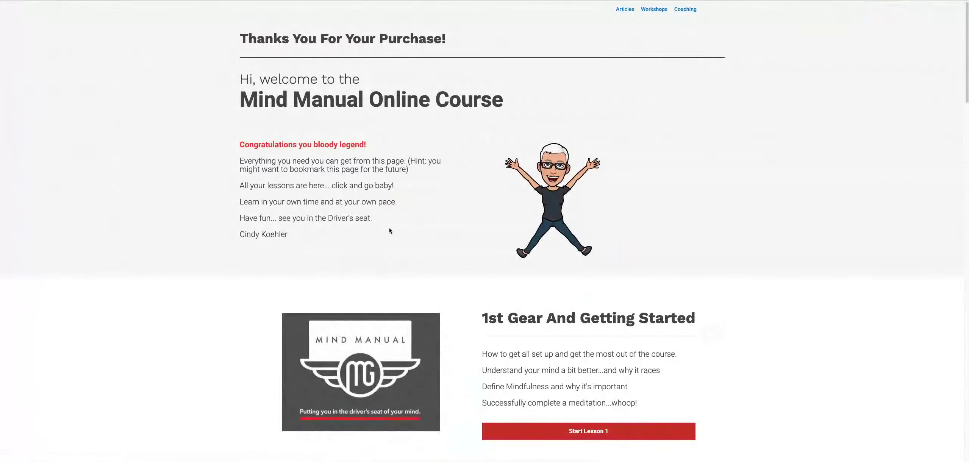
pyautogui.scroll(-1, 383, 223)
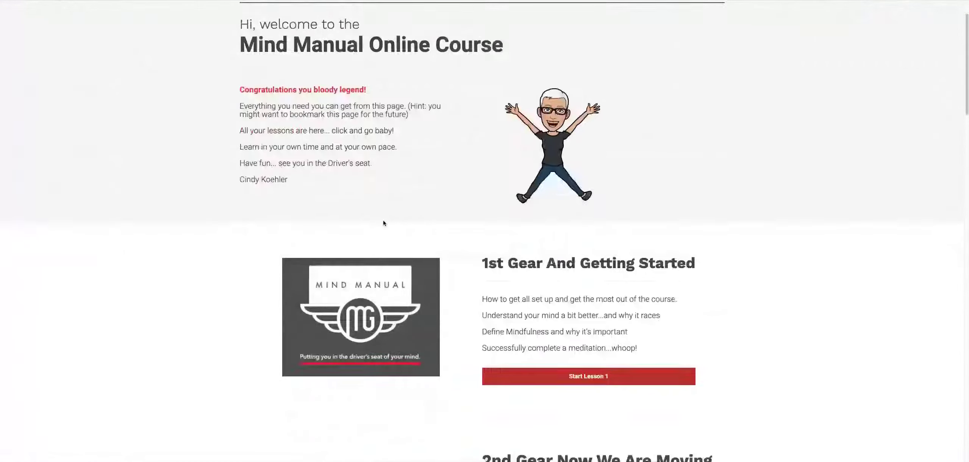
pyautogui.scroll(-2, 383, 222)
pyautogui.scroll(-1, 383, 223)
pyautogui.scroll(-1, 383, 223)
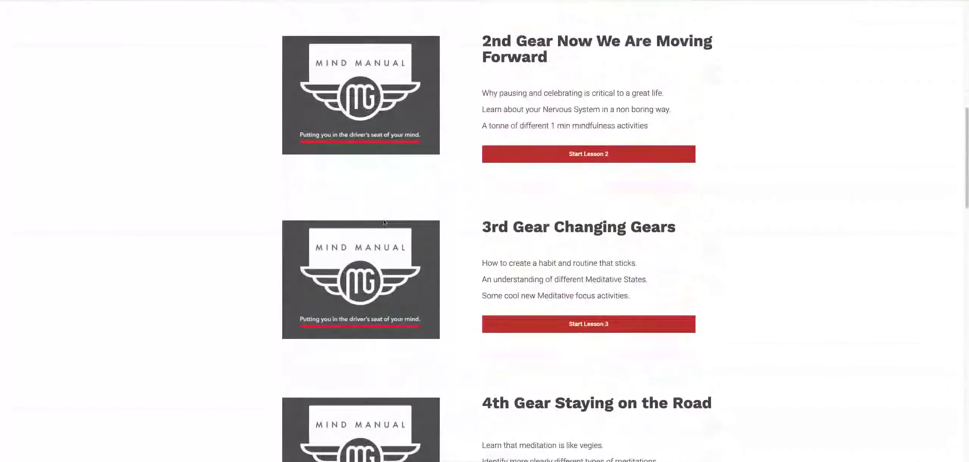
pyautogui.scroll(-1, 382, 222)
pyautogui.scroll(-1, 324, 285)
pyautogui.scroll(-1, 292, 274)
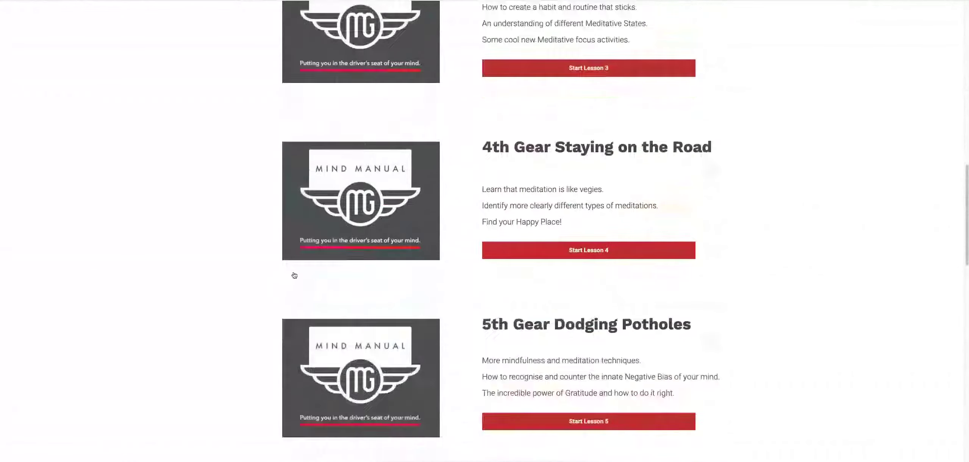
pyautogui.scroll(-4, 292, 274)
pyautogui.scroll(-2, 292, 275)
pyautogui.scroll(-3, 292, 274)
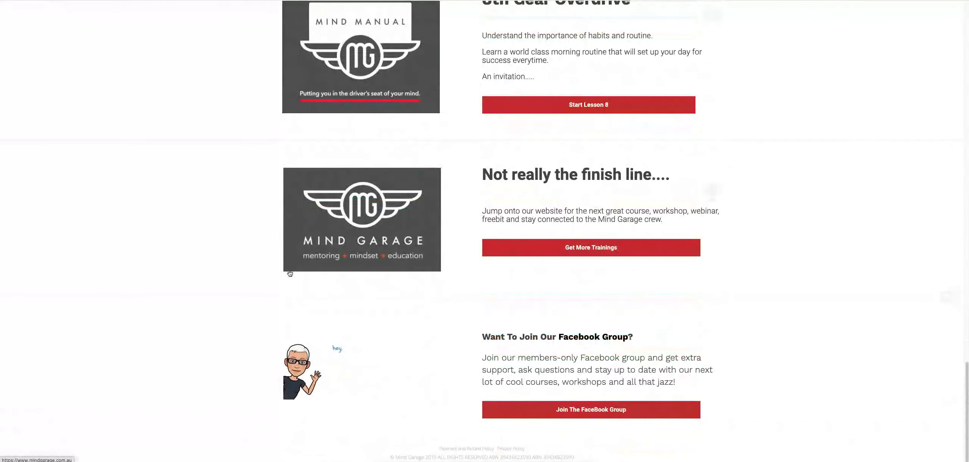